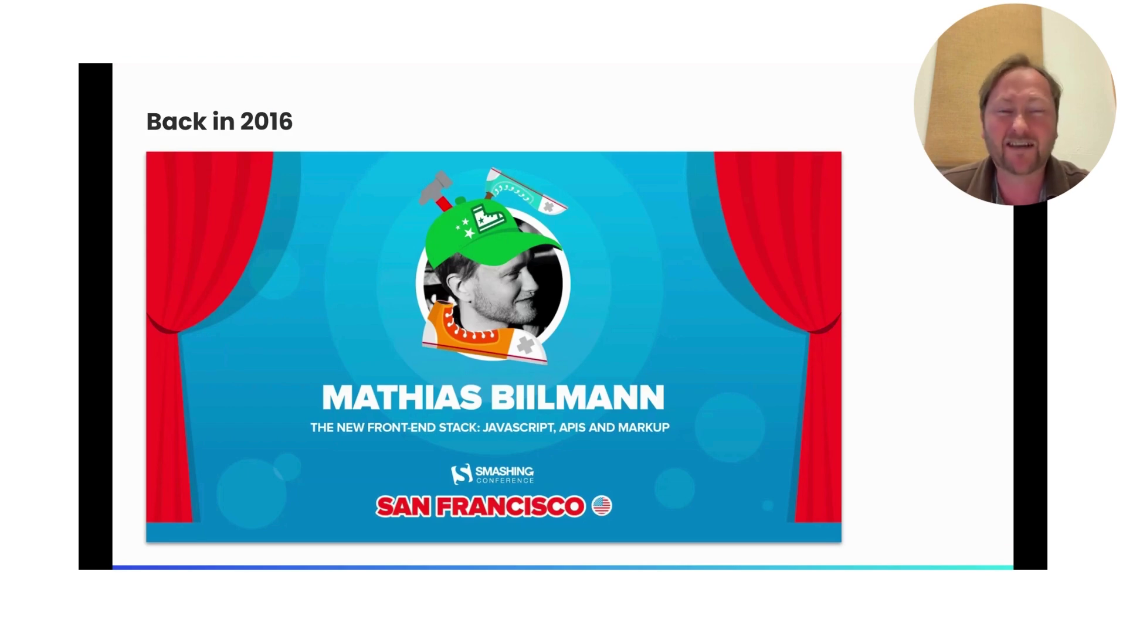
pyautogui.press('Right')
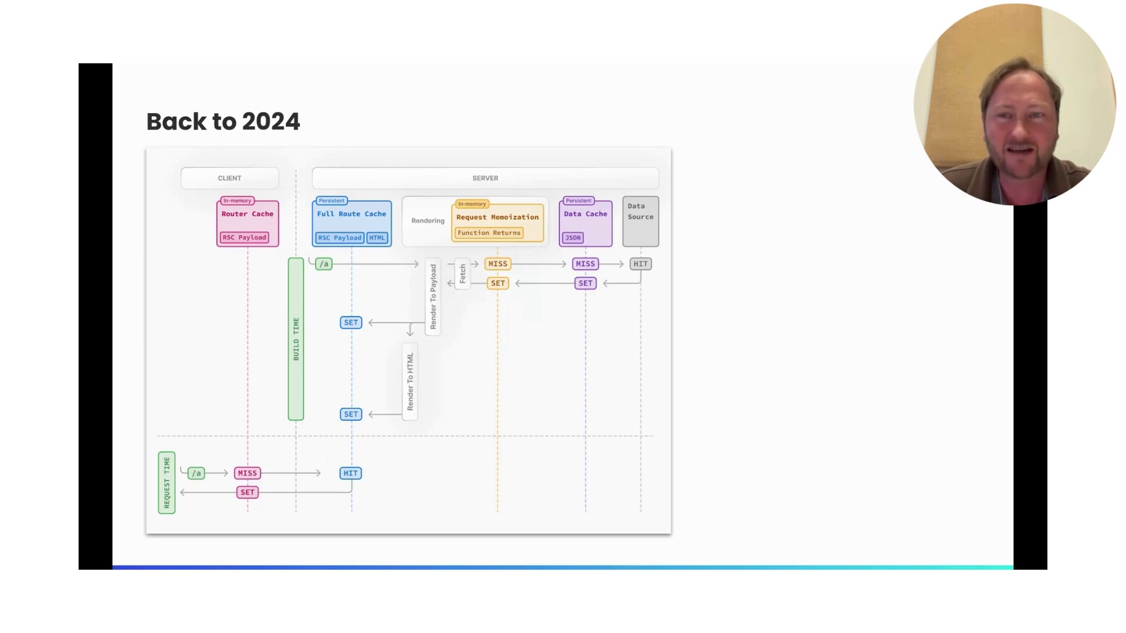
pyautogui.press('Right')
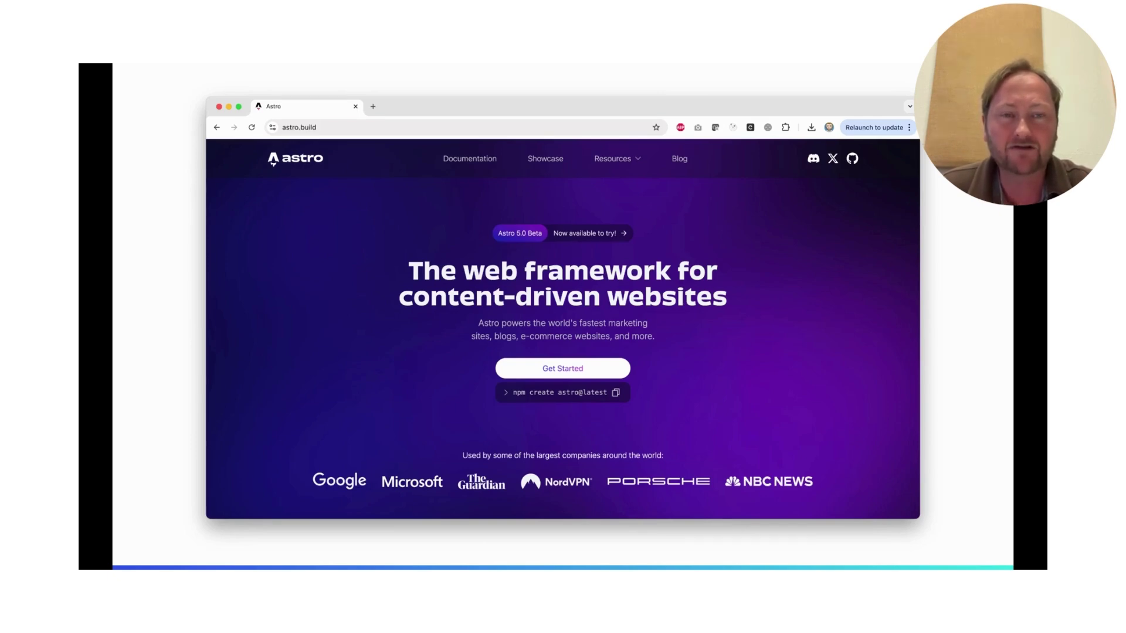
pyautogui.press('Right')
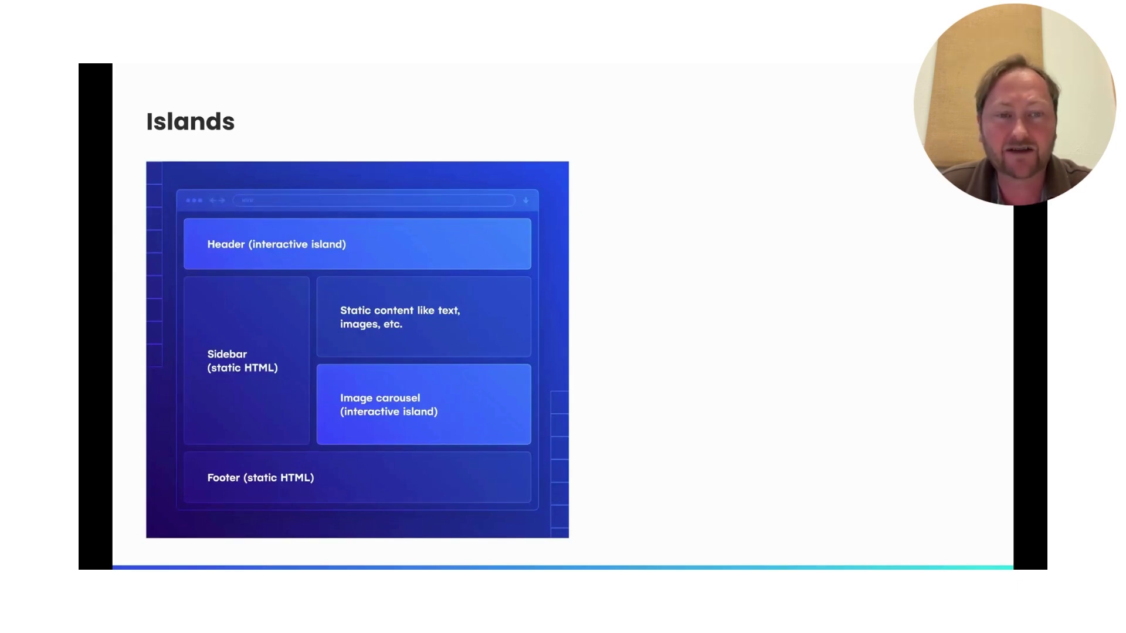
pyautogui.press('Right')
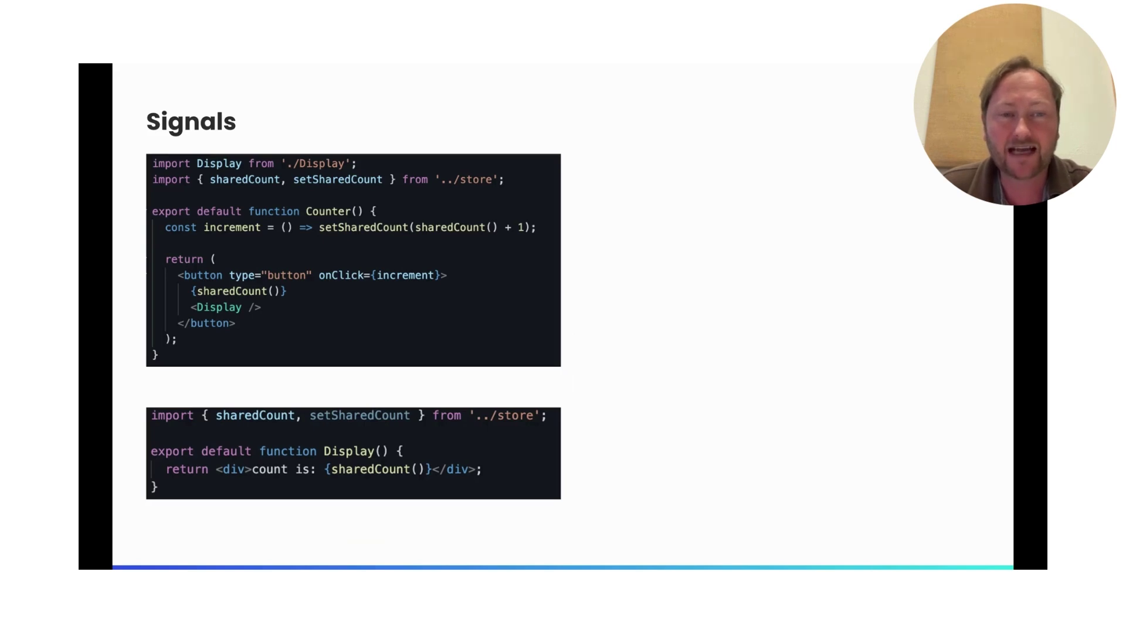
pyautogui.press('Right')
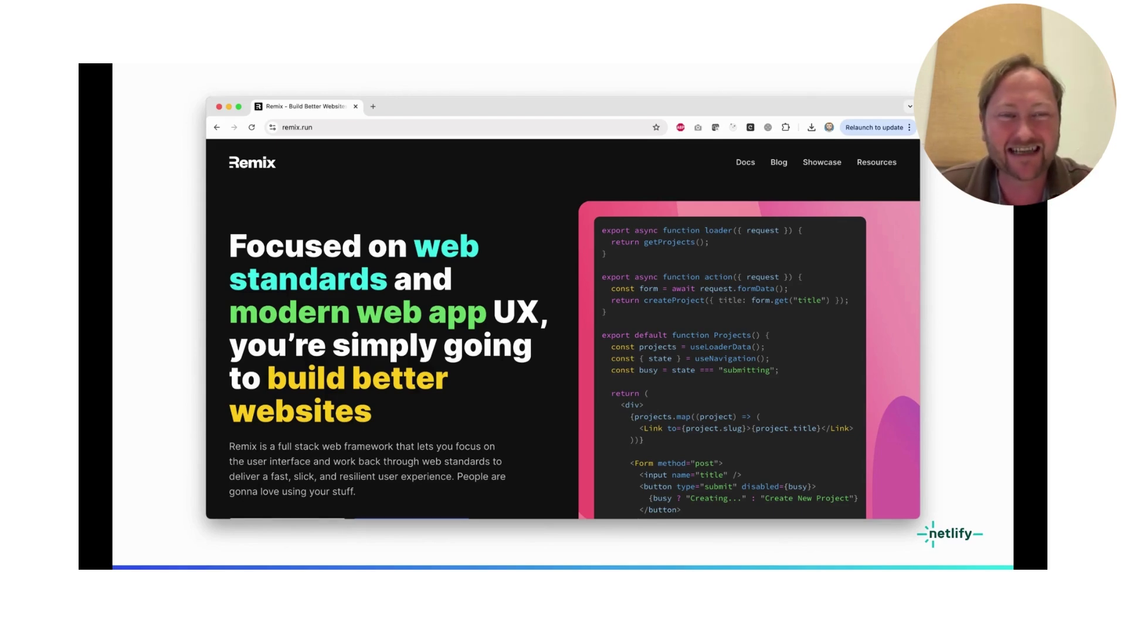
pyautogui.press('Right')
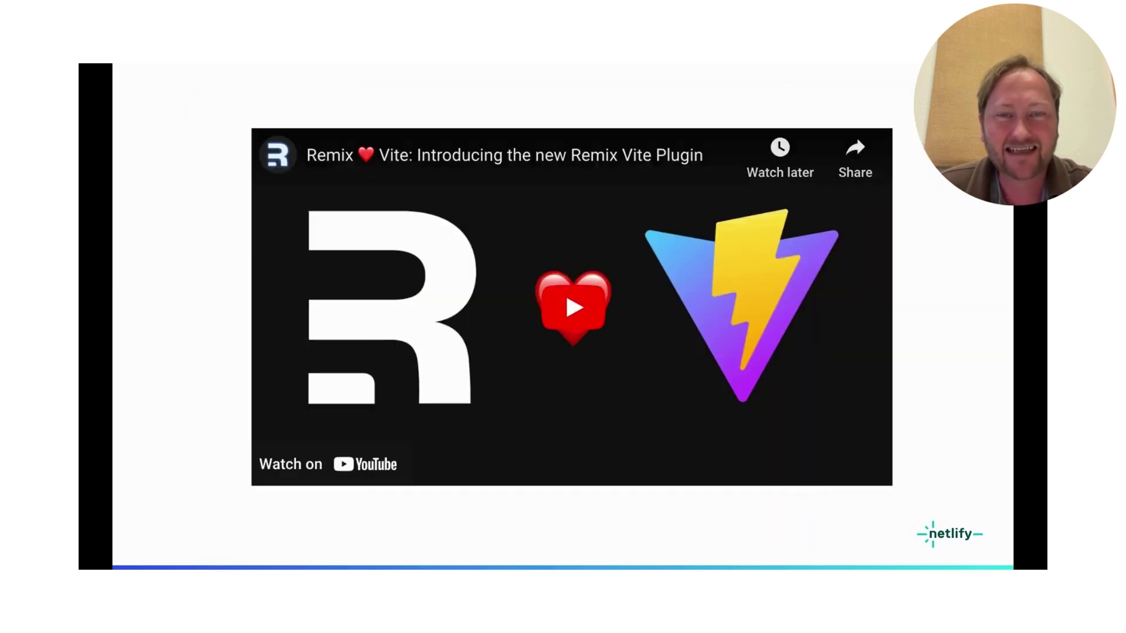